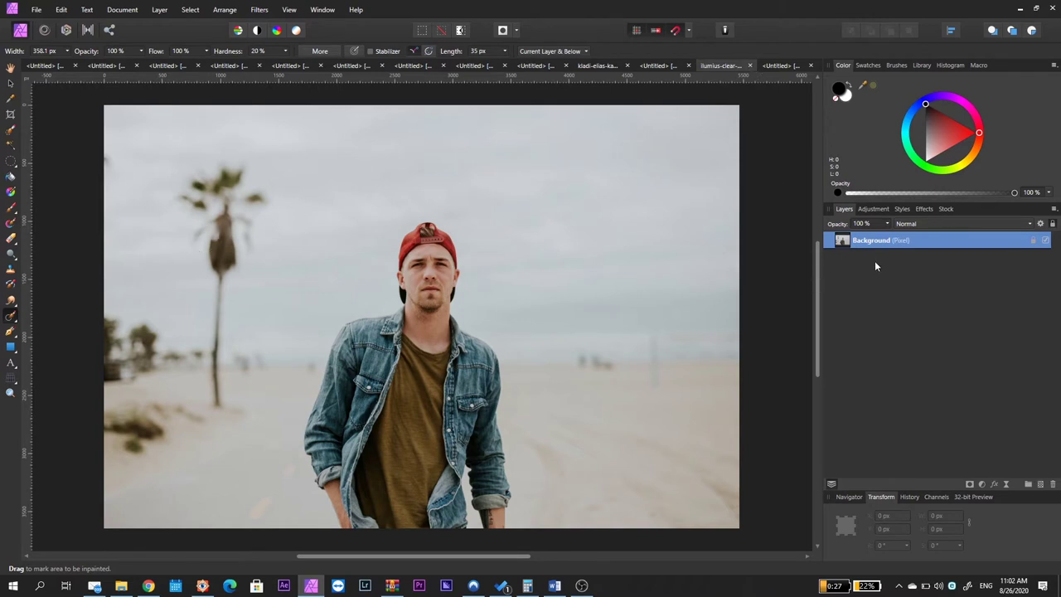
Step: Add an empty pixel layer above the Background and rename it 'Retouching'
left_click(1040, 486)
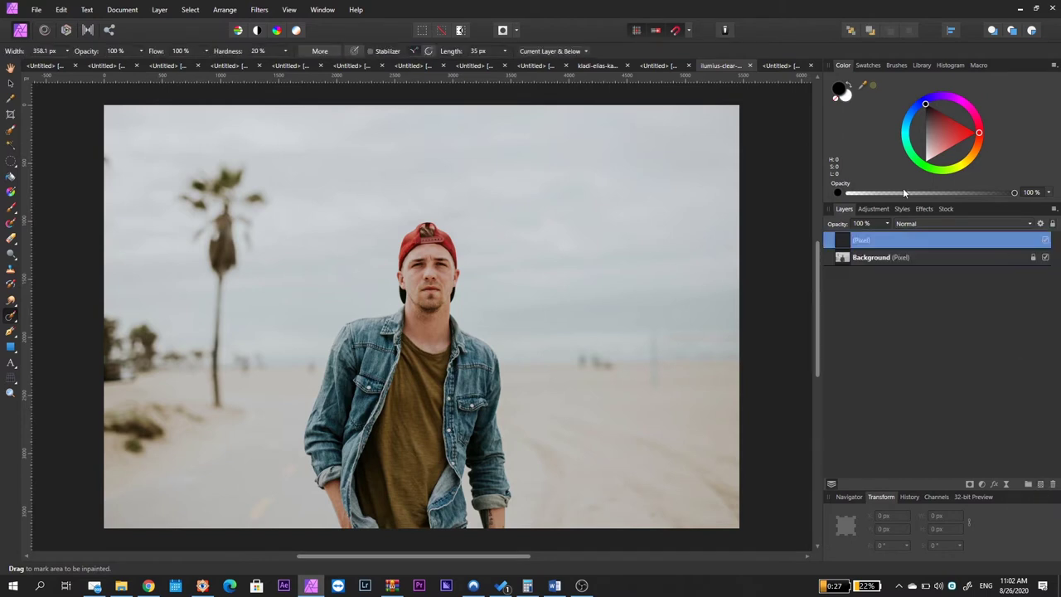
double_click(860, 240)
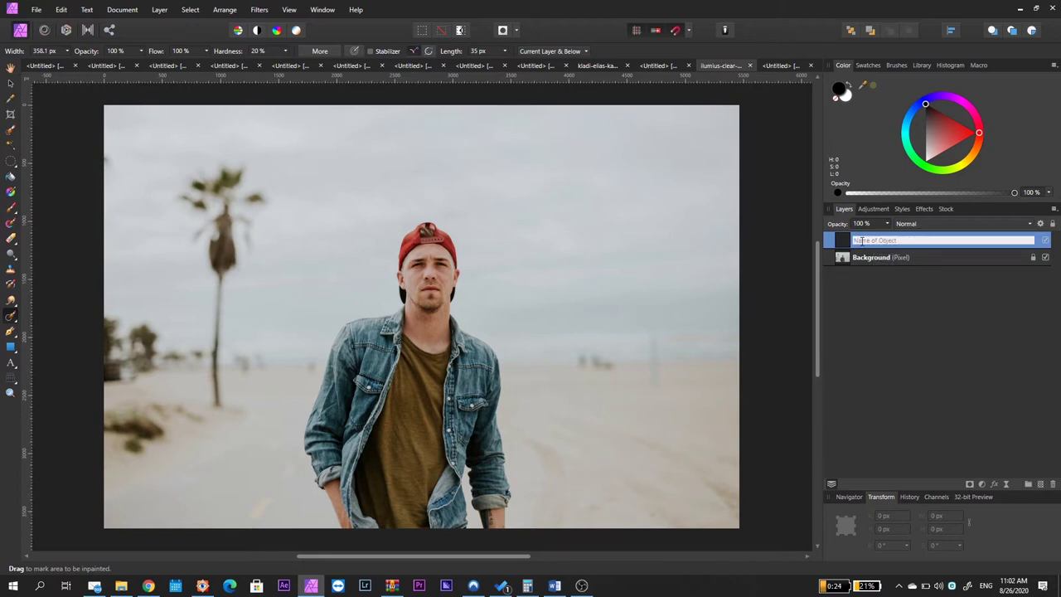
type("Retouching")
key("Return")
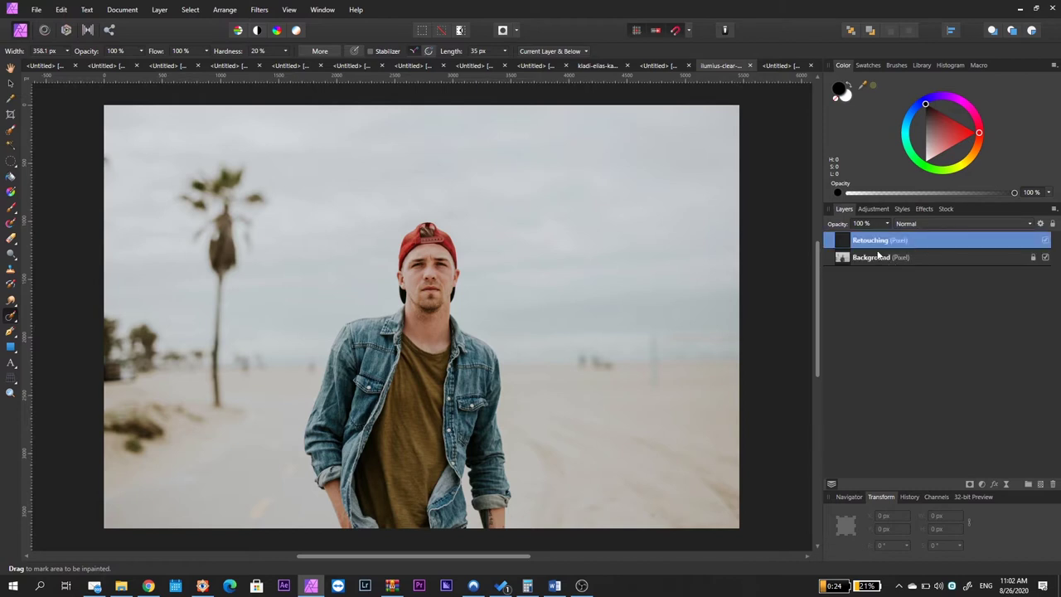
Step: Select the Inpainting Brush Tool with sampling set to Current Layer
left_click(11, 319)
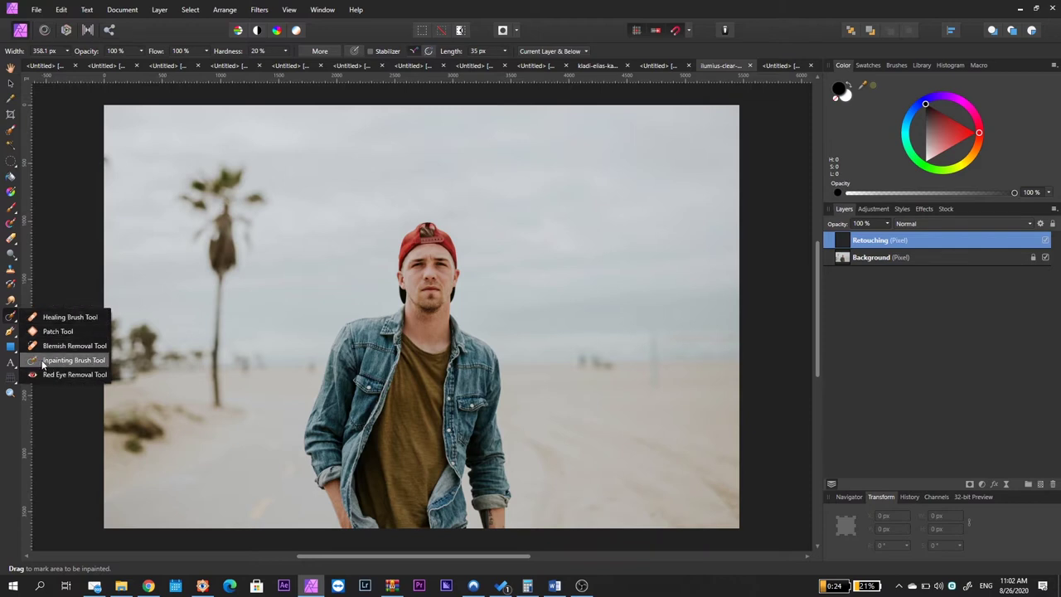
left_click(75, 361)
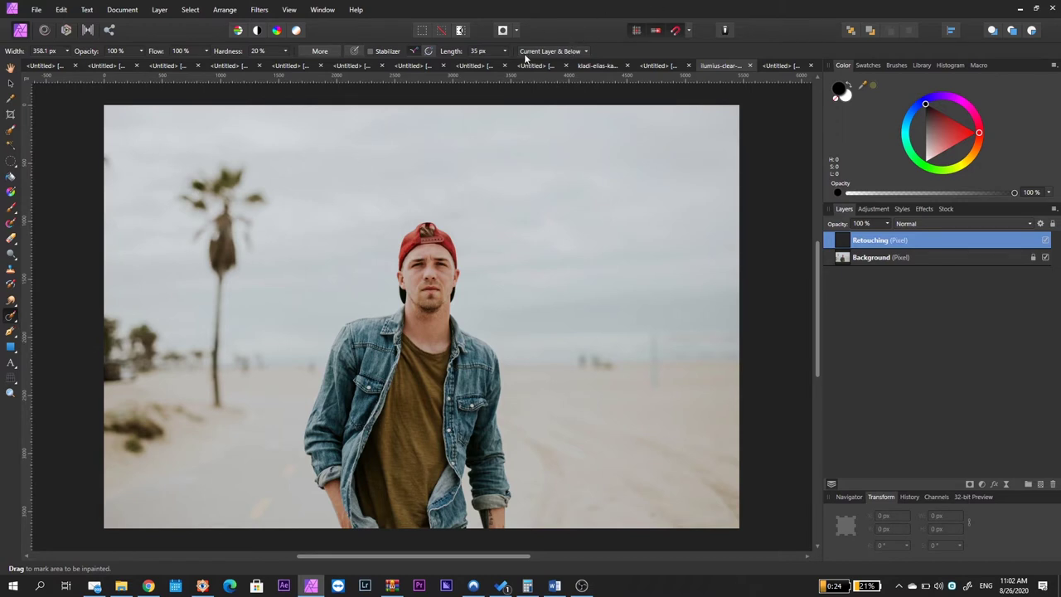
left_click(585, 50)
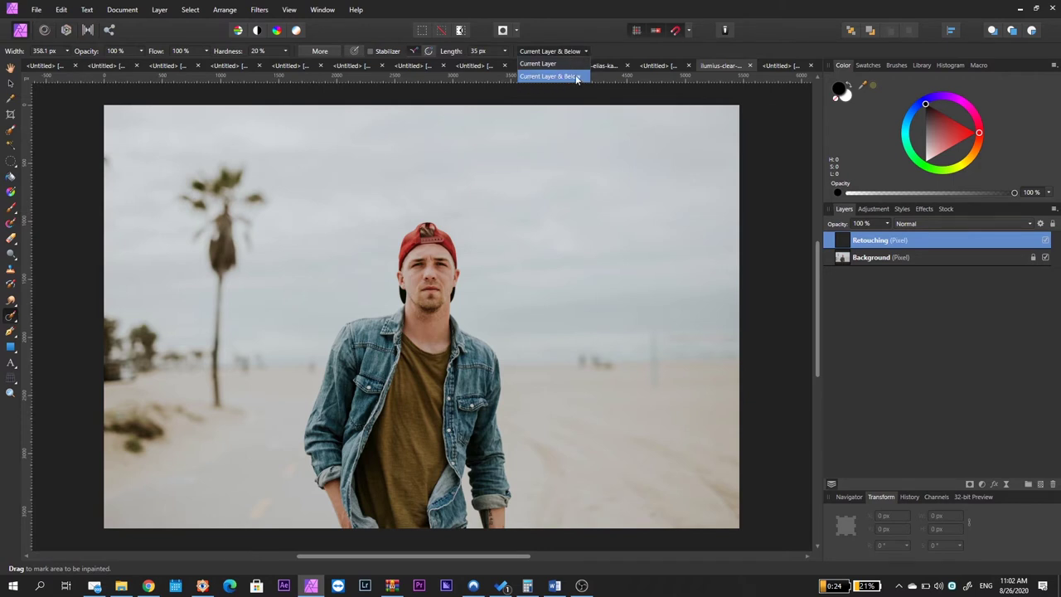
left_click(556, 64)
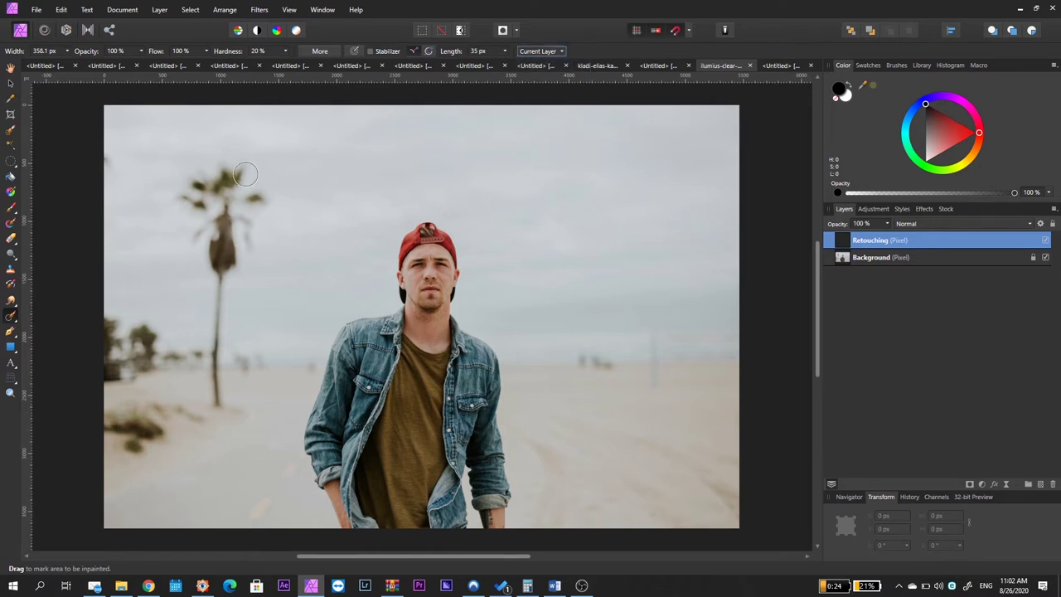
Step: Test a stroke on the palm top, then switch sampling to Current Layer & Below
mouse_move(211, 184)
left_mouse_down()
mouse_move(248, 169)
mouse_move(224, 188)
mouse_move(201, 180)
left_mouse_up()
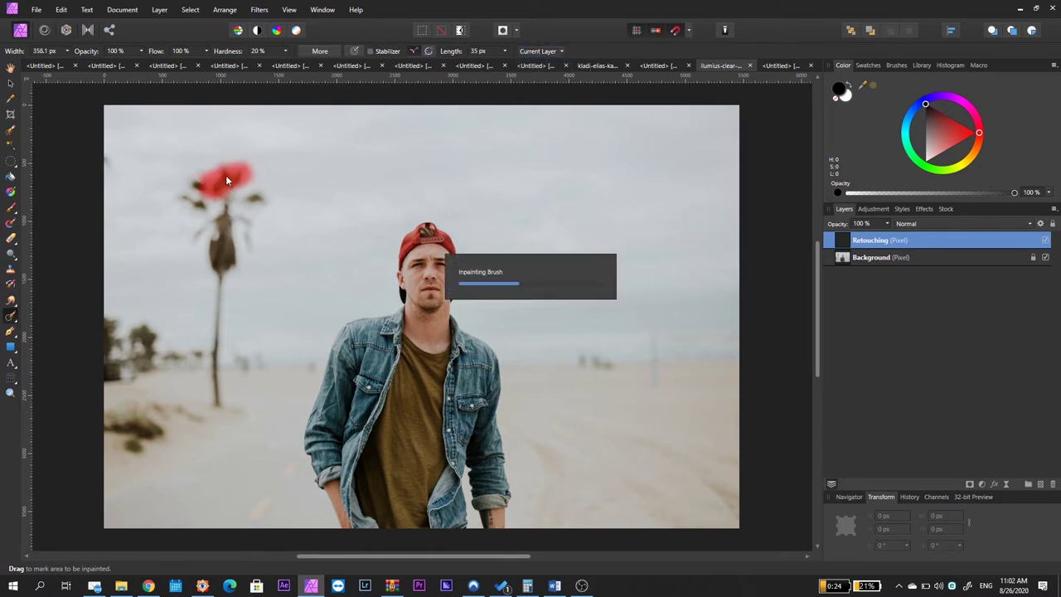
left_click(542, 52)
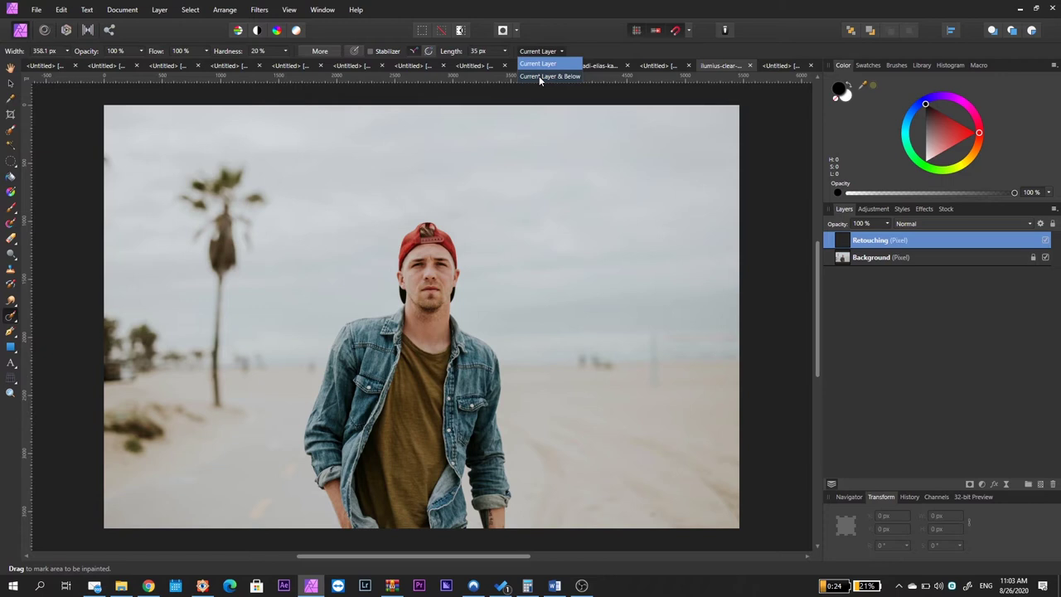
left_click(540, 76)
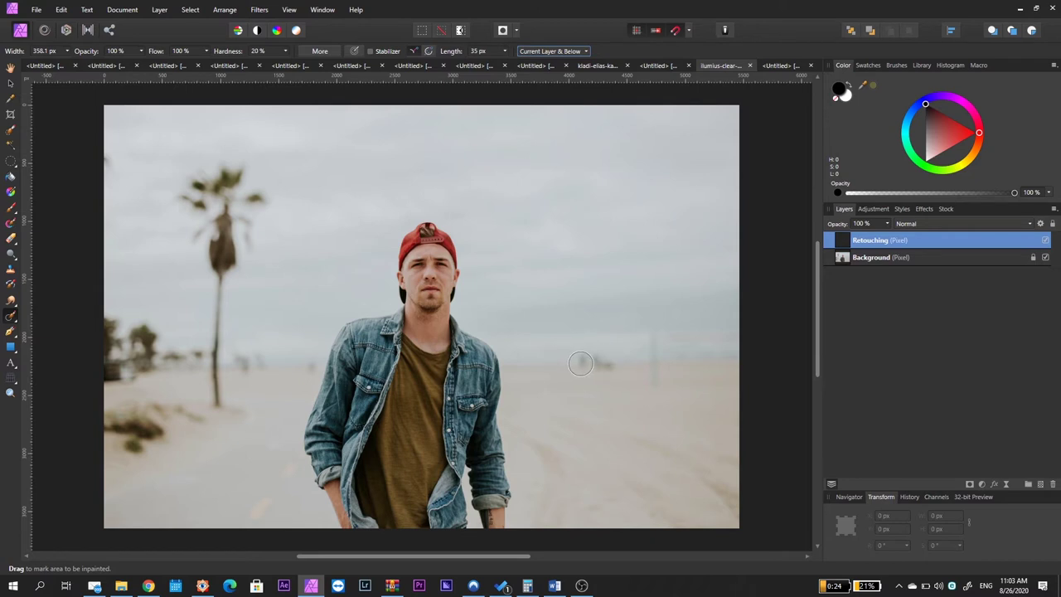
Step: Reselect the Inpainting Brush and inpaint the distant figures on the beach right of the man
left_click(15, 319)
left_click(67, 362)
mouse_move(585, 358)
left_mouse_down()
mouse_move(612, 365)
mouse_move(584, 348)
mouse_move(582, 365)
mouse_move(607, 365)
left_mouse_up()
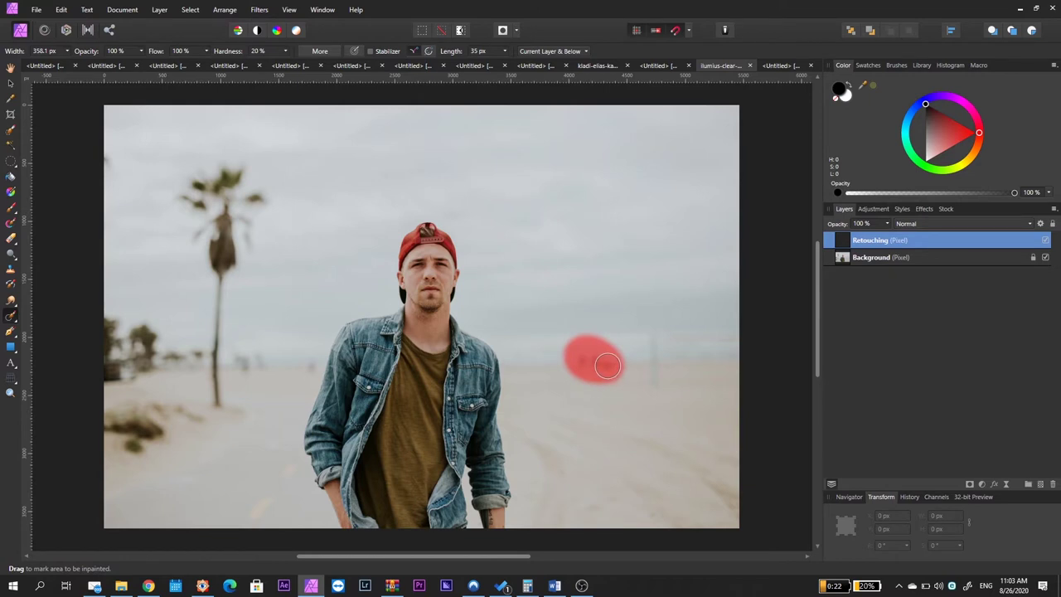
left_click_drag(606, 365, 606, 365)
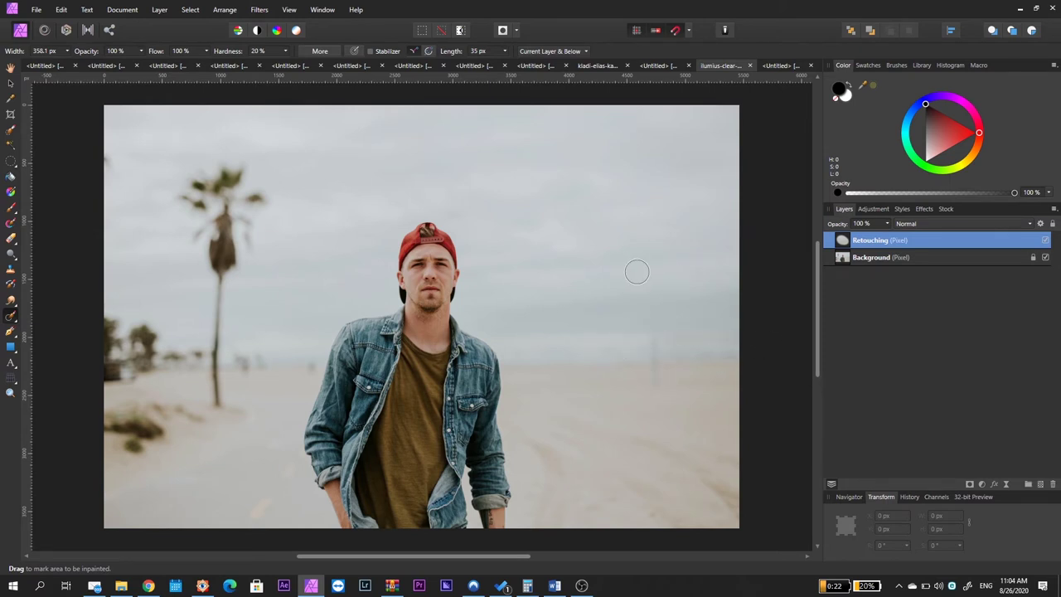
Step: Narrow the Inpainting Brush to about 216 px and inpaint the pole in the sky
key("bracketleft")
key("bracketleft")
key("bracketleft")
key("bracketright")
key("bracketright")
key("bracketright")
key("bracketright")
key("bracketright")
key("bracketleft")
key("bracketleft")
key("bracketleft")
key("bracketleft")
key("bracketleft")
key("bracketleft")
key("bracketleft")
key("bracketright")
key("bracketright")
key("bracketright")
key("bracketright")
key("bracketleft")
left_click_drag(607, 267, 608, 293)
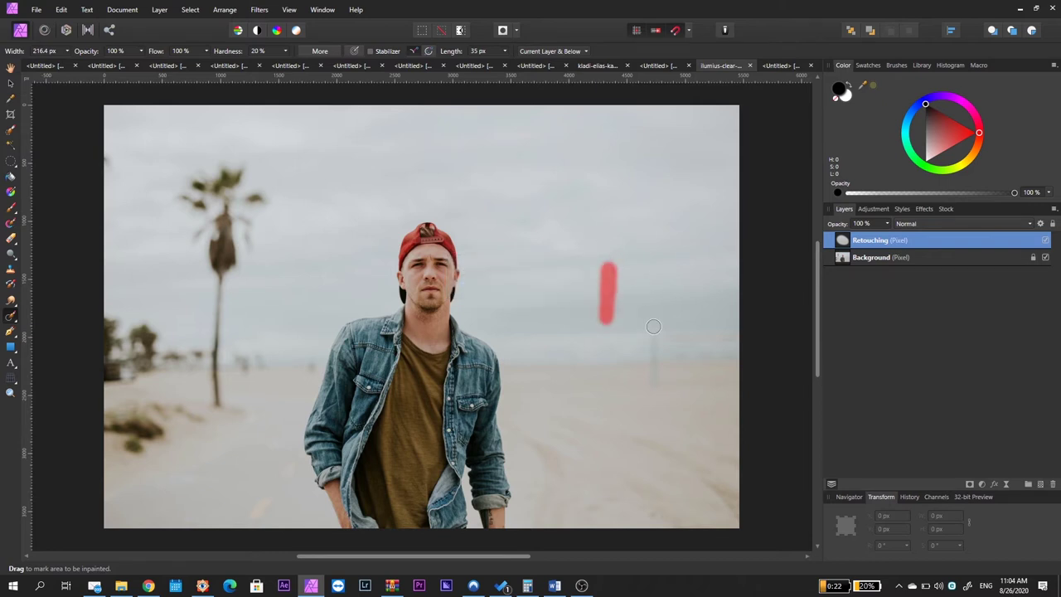
left_click_drag(652, 330, 652, 385)
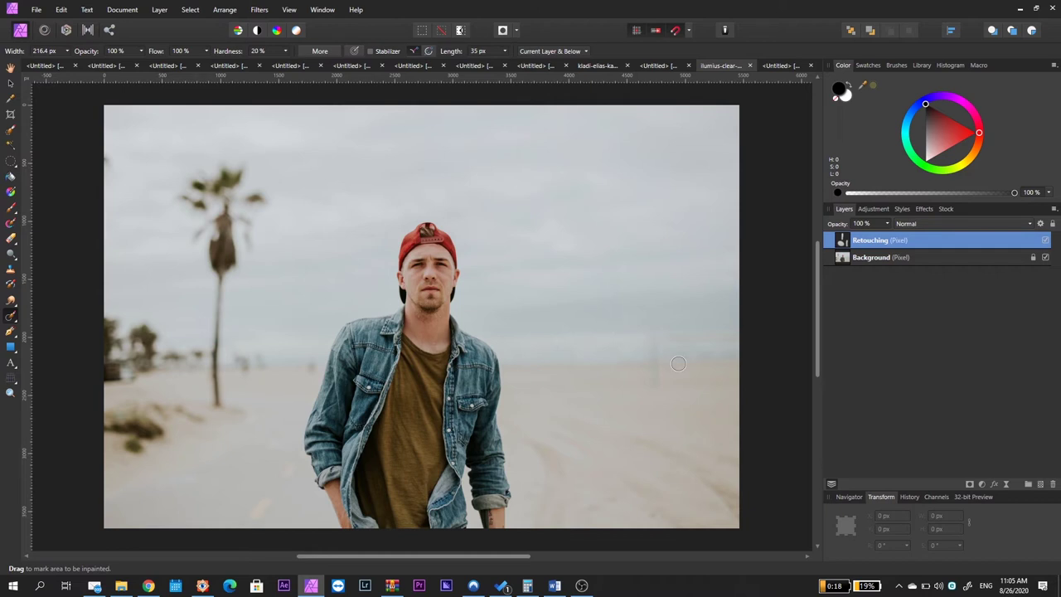
right_click(925, 585)
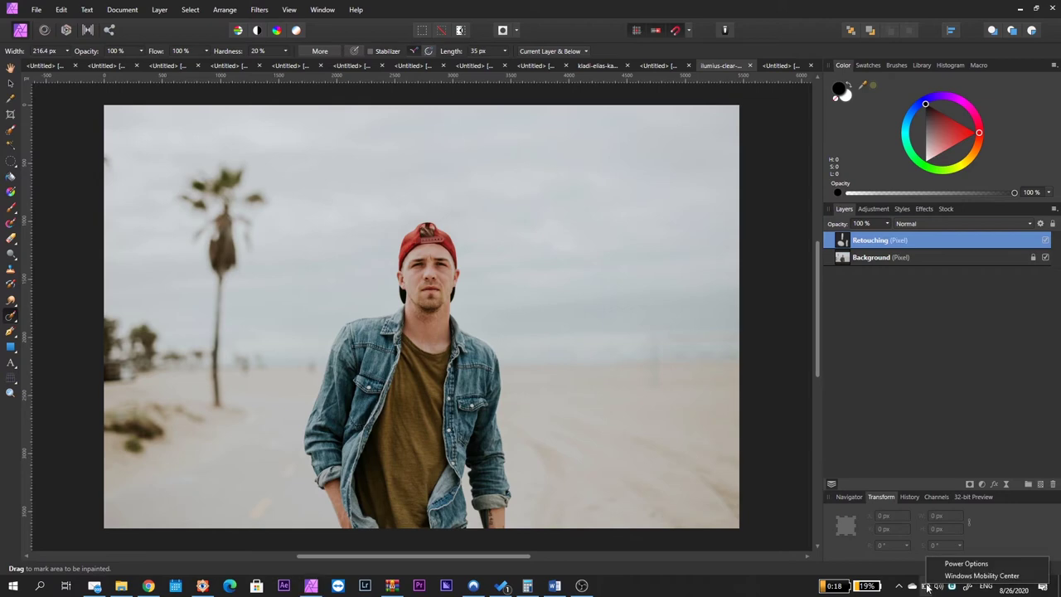
left_click(966, 565)
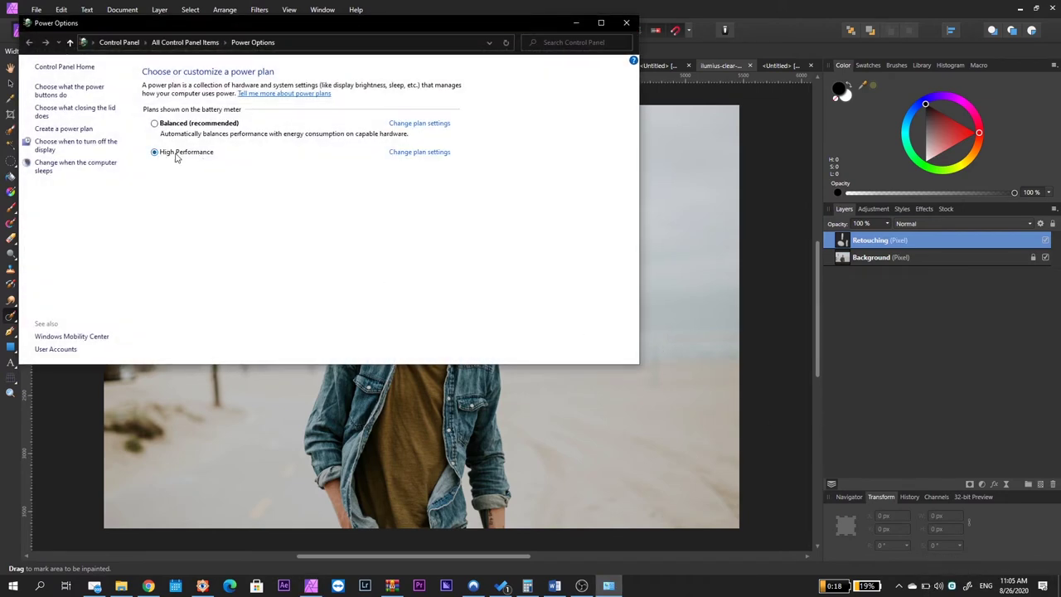
left_click(628, 26)
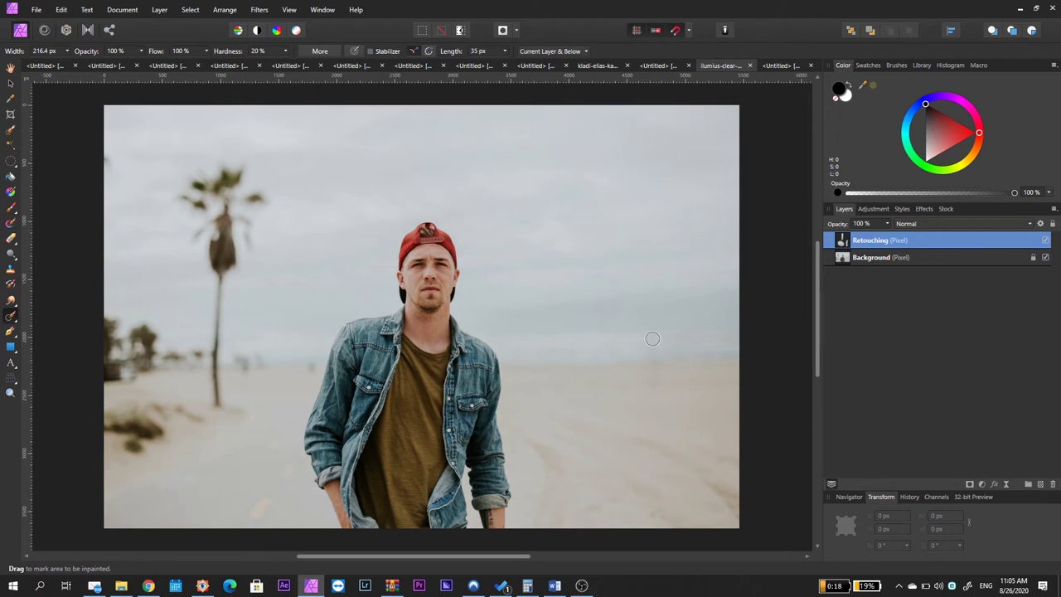
Step: Inpaint the objects along the right horizon and on the sand right of the man
mouse_move(652, 337)
left_mouse_down()
mouse_move(759, 329)
mouse_move(696, 338)
mouse_move(703, 346)
mouse_move(640, 345)
mouse_move(740, 328)
mouse_move(701, 337)
left_mouse_up()
left_click_drag(653, 338, 654, 387)
Step: Set the brush to about 647 px and inpaint the palm tree's crown
key("bracketright")
key("bracketright")
key("bracketright")
key("bracketright")
key("bracketright")
key("bracketright")
key("bracketleft")
mouse_move(255, 204)
left_mouse_down()
mouse_move(224, 174)
mouse_move(203, 188)
mouse_move(197, 227)
mouse_move(236, 206)
mouse_move(207, 199)
mouse_move(209, 248)
mouse_move(260, 221)
mouse_move(213, 272)
mouse_move(224, 250)
mouse_move(215, 329)
left_mouse_up()
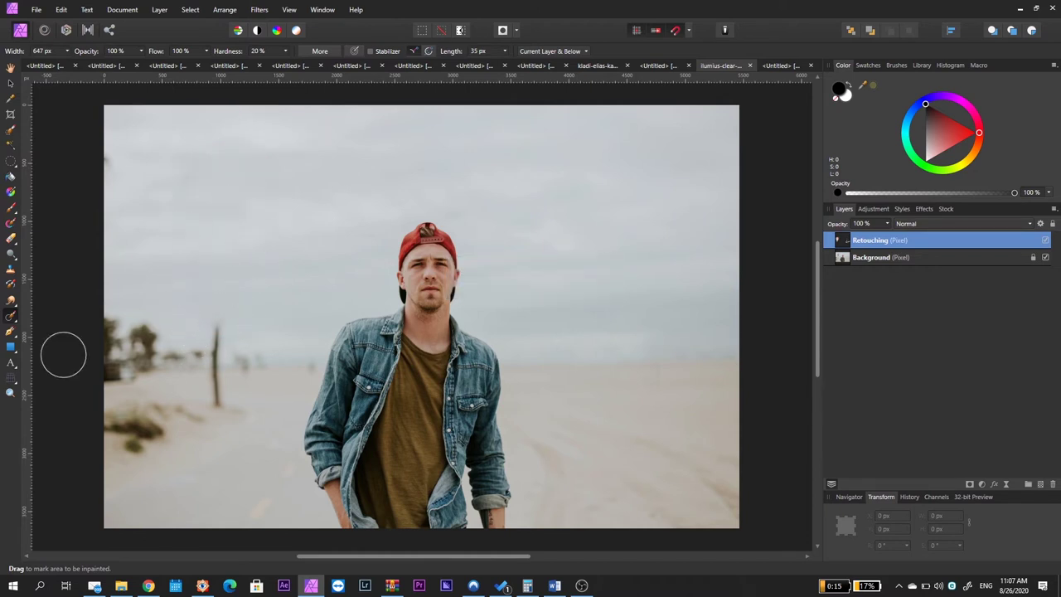
Step: Shrink the brush to about 468 px and inpaint the thin pole and leftover spots beside it
key("bracketleft")
key("bracketleft")
key("bracketleft")
key("bracketleft")
left_click_drag(313, 358, 310, 367)
mouse_move(253, 351)
left_mouse_down()
mouse_move(260, 377)
mouse_move(266, 350)
mouse_move(253, 358)
left_mouse_up()
left_click_drag(232, 350, 243, 376)
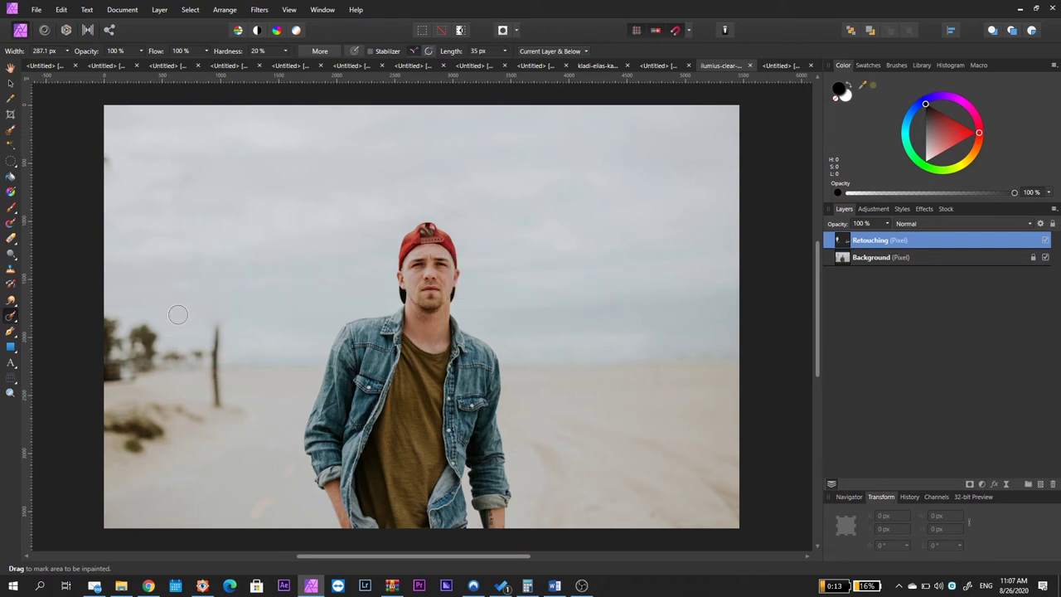
left_click_drag(215, 325, 219, 406)
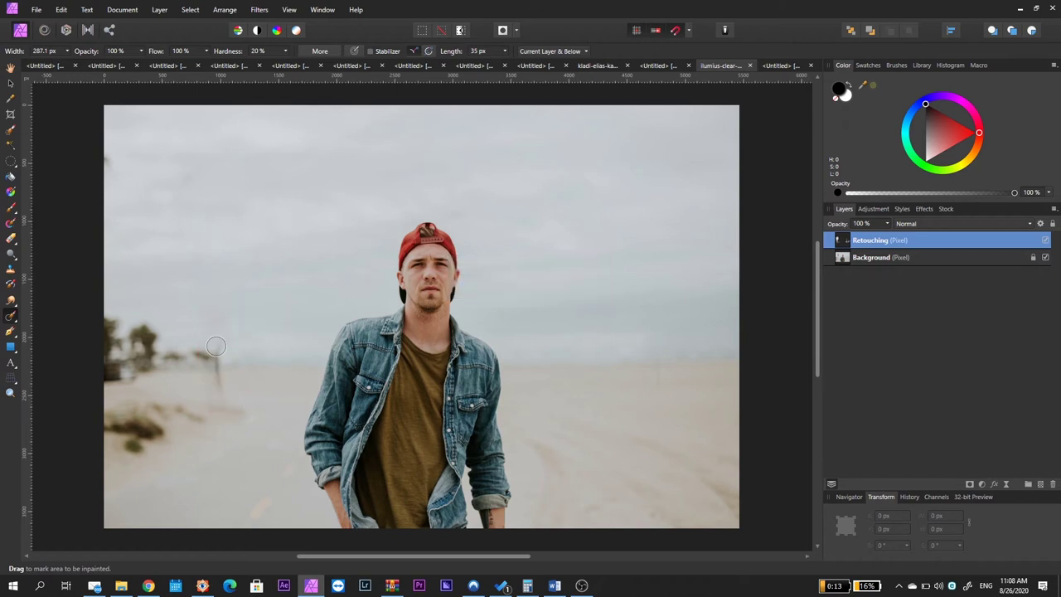
left_click_drag(217, 341, 220, 398)
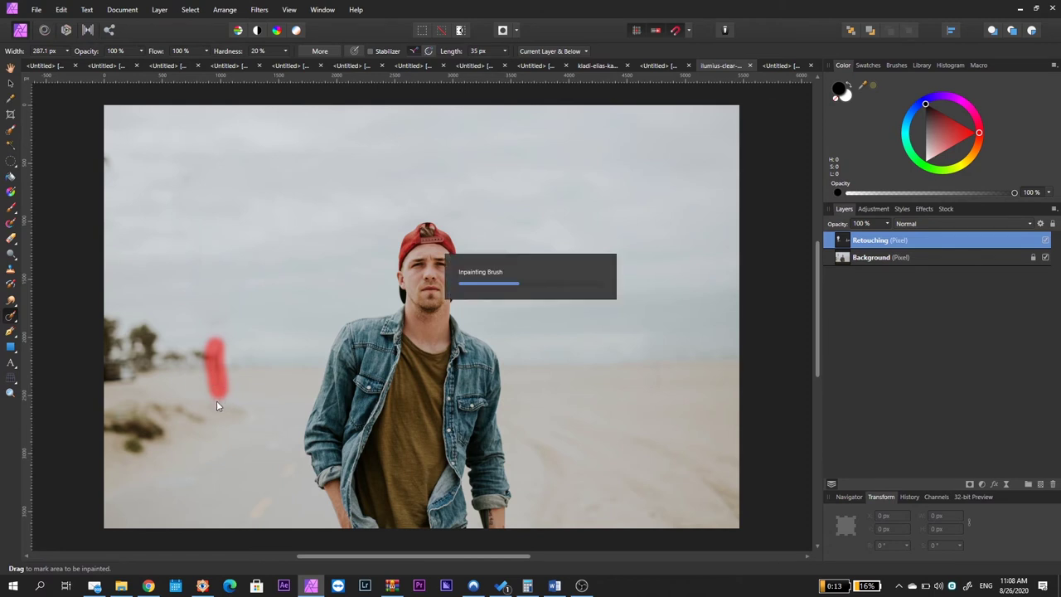
Step: Enlarge the brush and inpaint the blurred left trees and dark lower-left shrubs
key("bracketright")
mouse_move(220, 358)
left_mouse_down()
mouse_move(99, 381)
mouse_move(121, 361)
left_mouse_up()
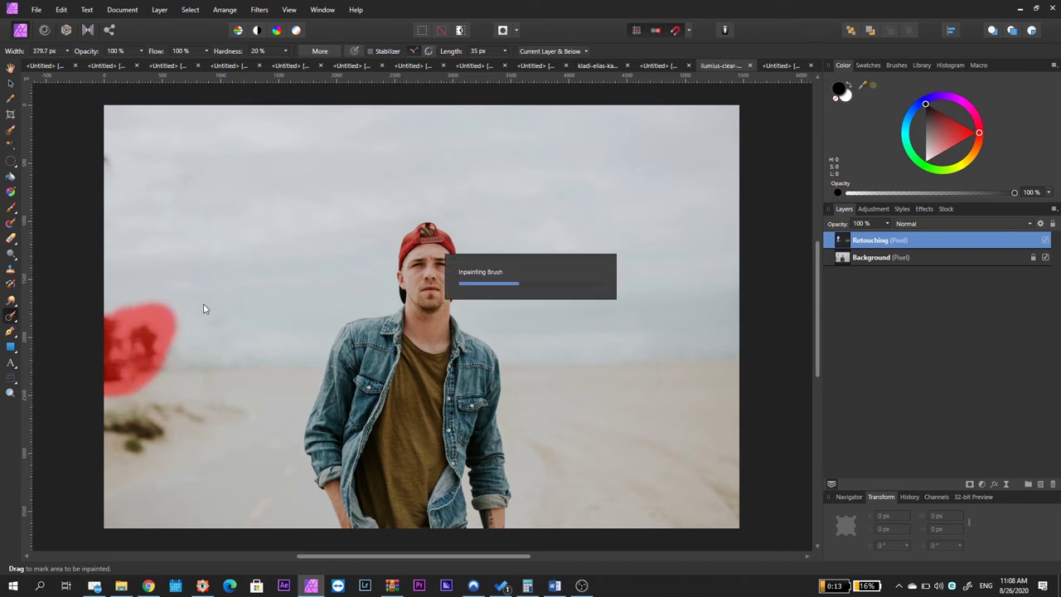
mouse_move(125, 423)
left_mouse_down()
mouse_move(170, 426)
mouse_move(102, 419)
mouse_move(232, 416)
left_mouse_up()
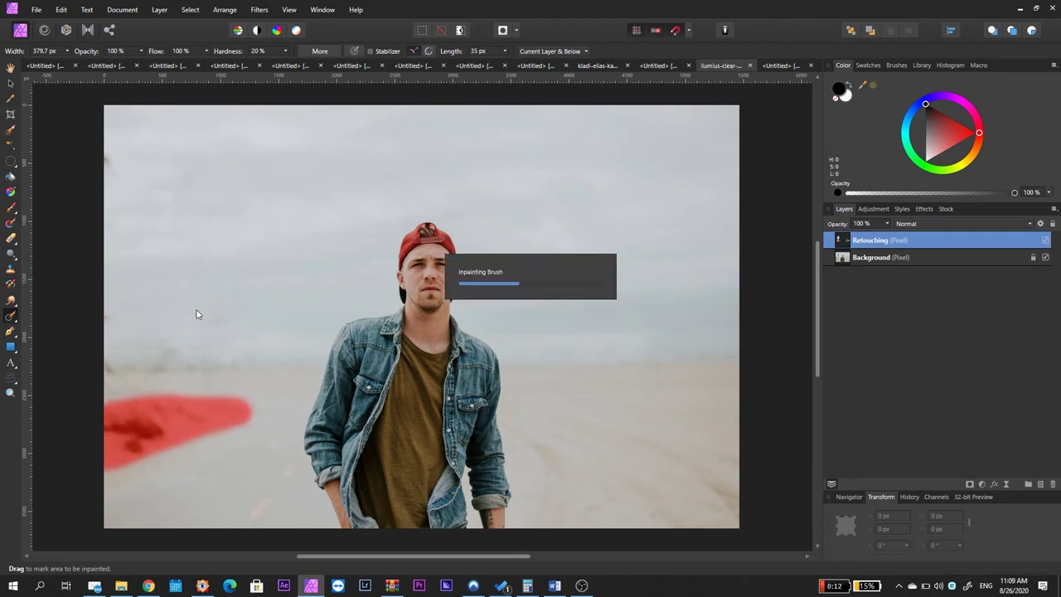
left_click_drag(205, 425, 104, 472)
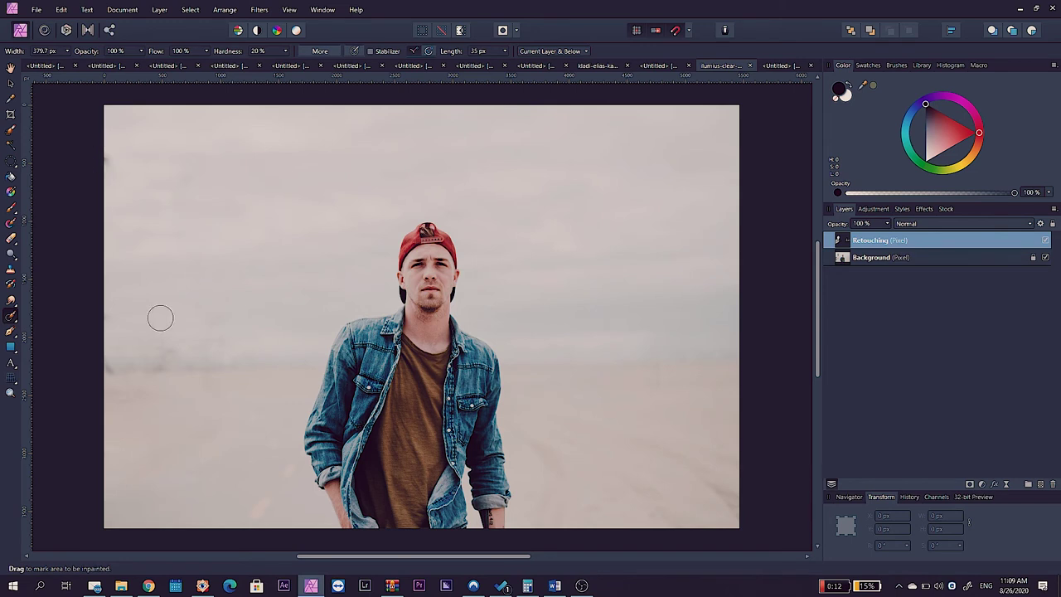
Step: Inpaint the remaining smudges along the horizon out to the left canvas edge
left_click_drag(176, 326, 143, 359)
left_click_drag(252, 365, 90, 367)
Step: Use the Patch Tool to cover the blotchy left horizon with clean sky and sand from the right
left_click(20, 320)
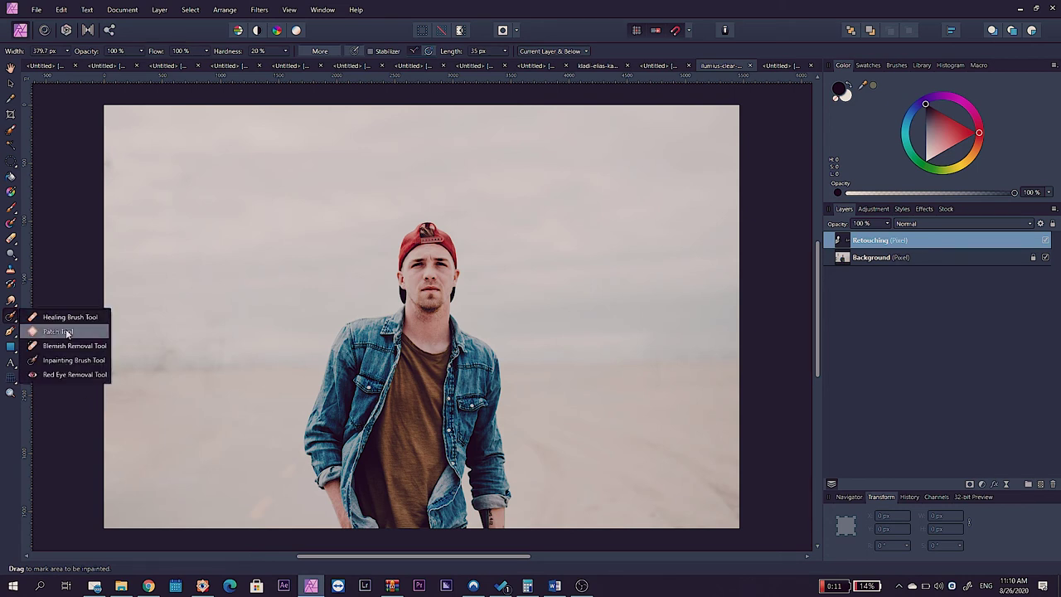
left_click(67, 332)
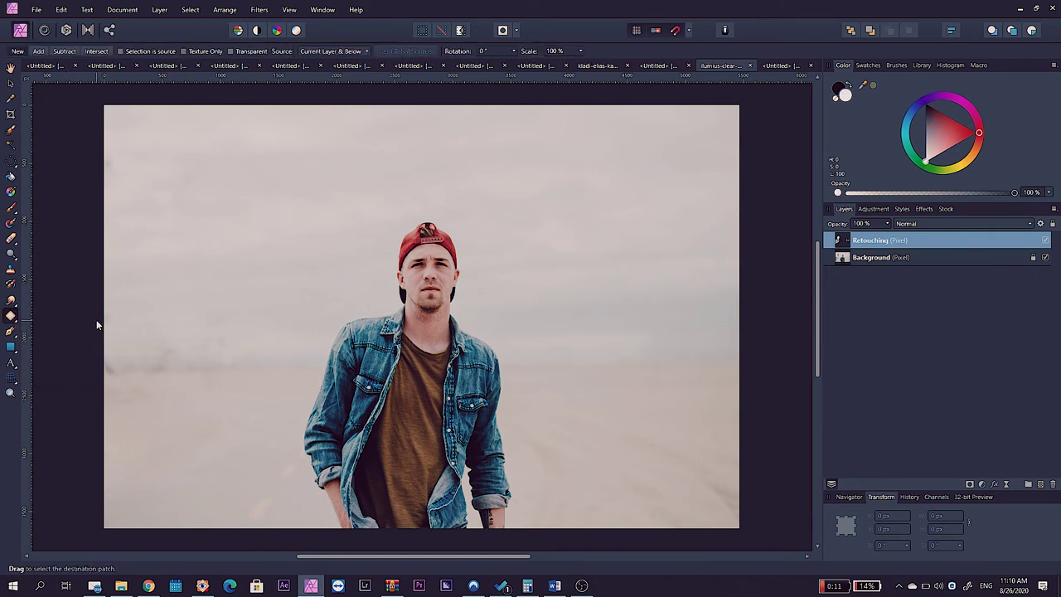
mouse_move(97, 323)
left_mouse_down()
mouse_move(228, 314)
mouse_move(299, 350)
mouse_move(291, 382)
mouse_move(263, 399)
mouse_move(101, 414)
mouse_move(92, 407)
mouse_move(154, 379)
mouse_move(351, 351)
mouse_move(610, 348)
mouse_move(622, 362)
left_mouse_up()
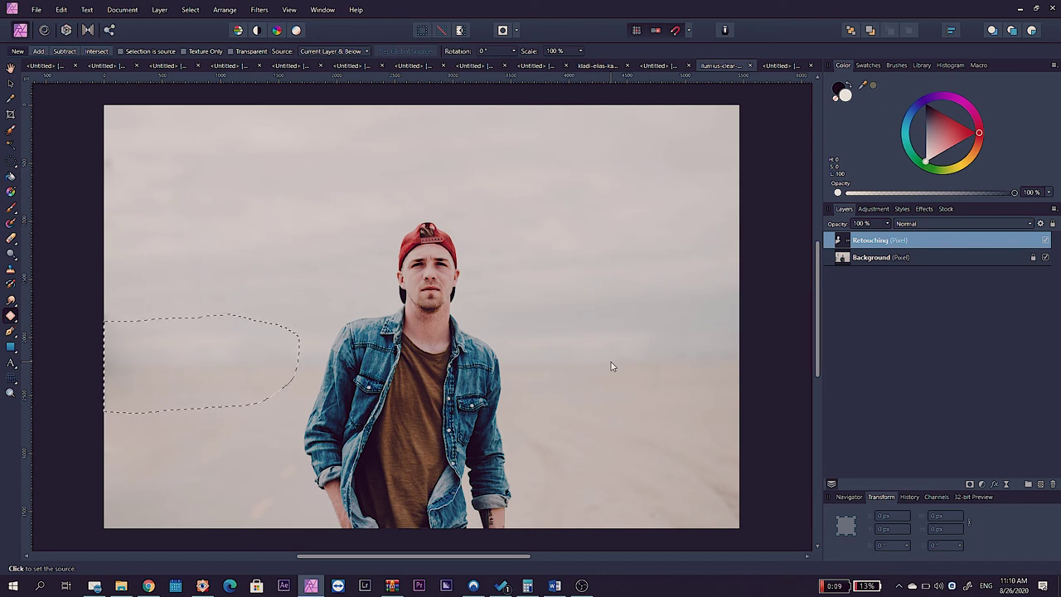
left_click(611, 366)
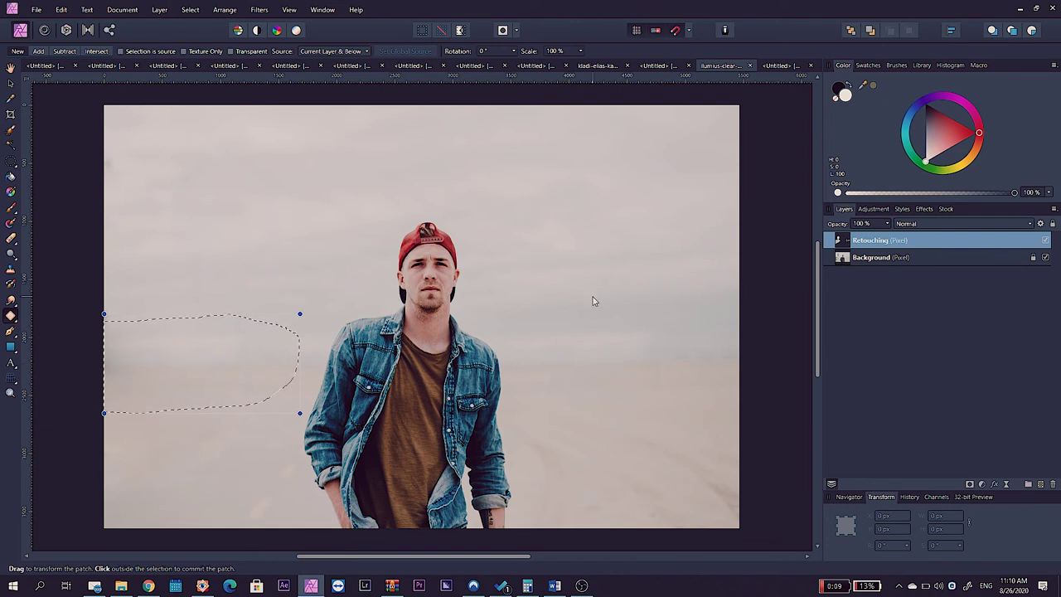
left_click(211, 361)
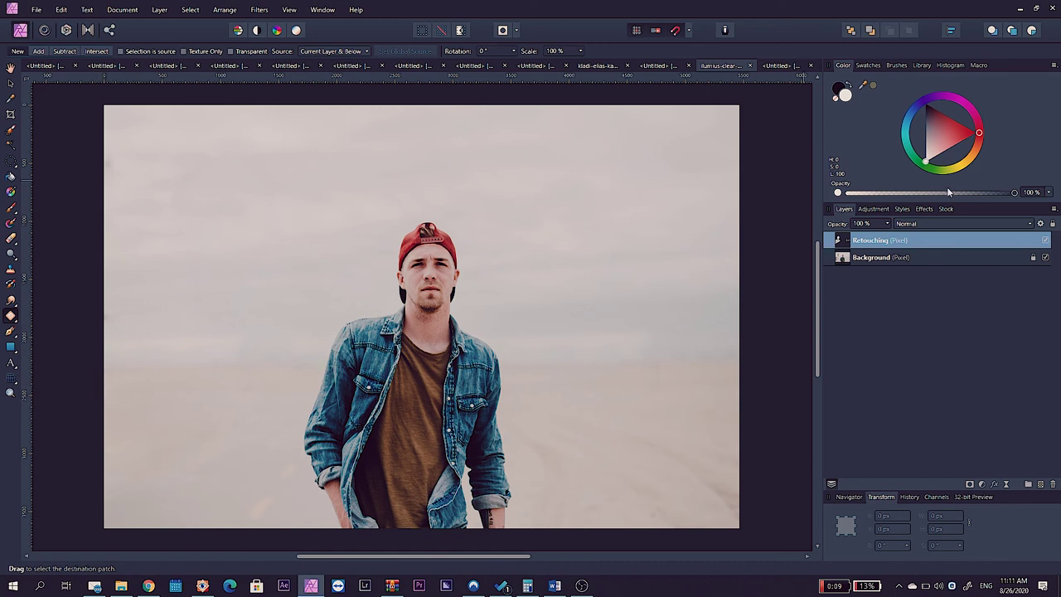
left_click(1045, 241)
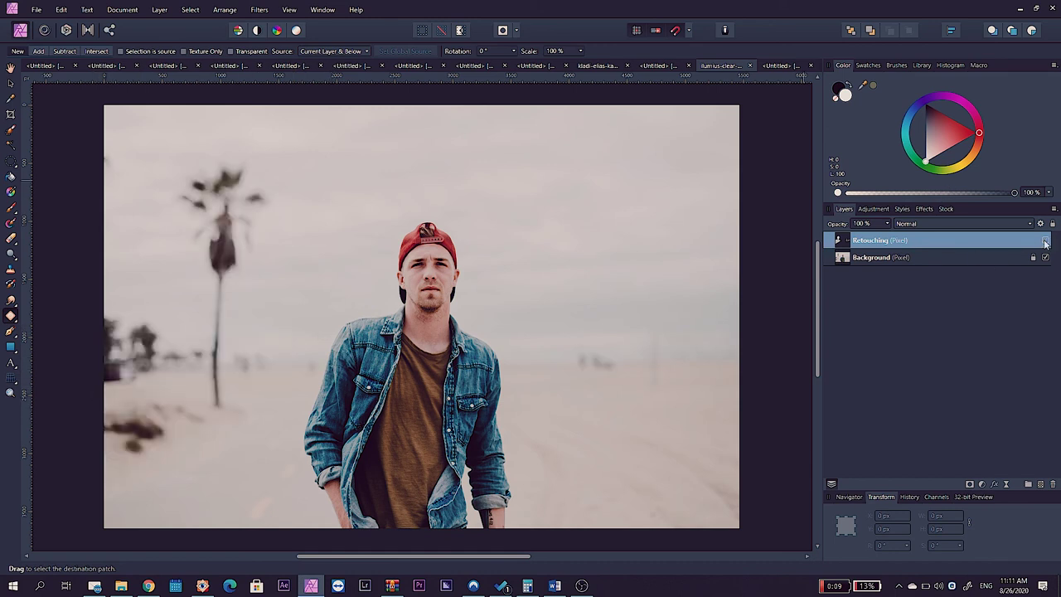
left_click(1045, 240)
left_click(1045, 240)
left_click(1045, 240)
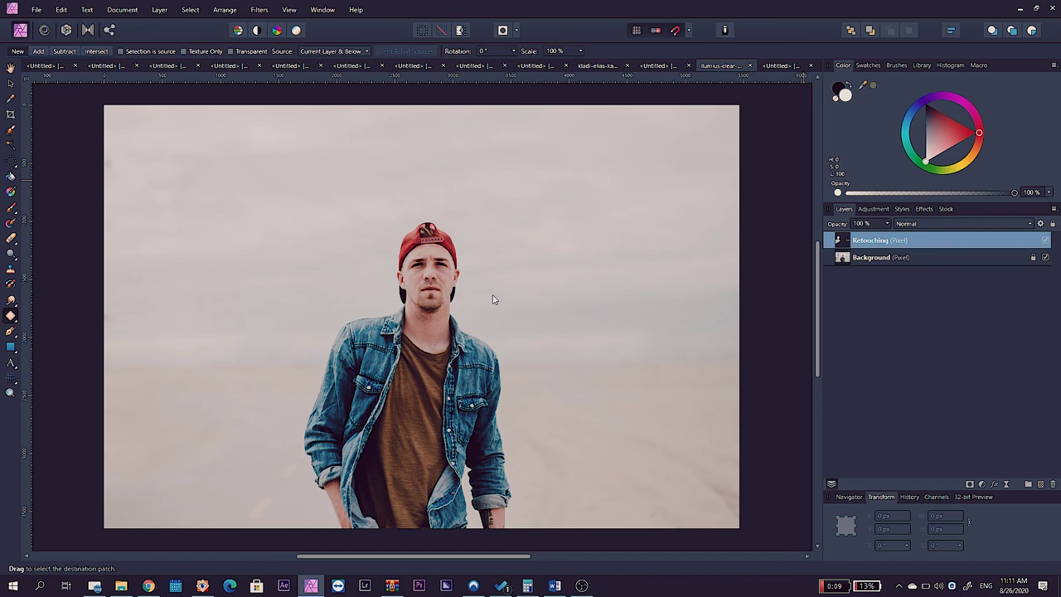
left_click(1045, 258)
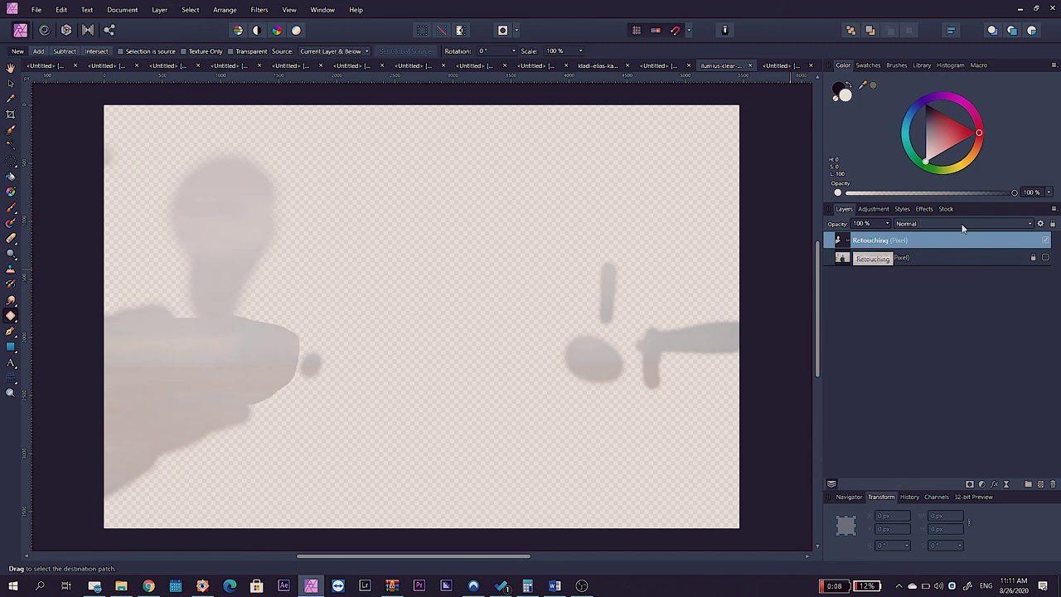
left_click(1045, 258)
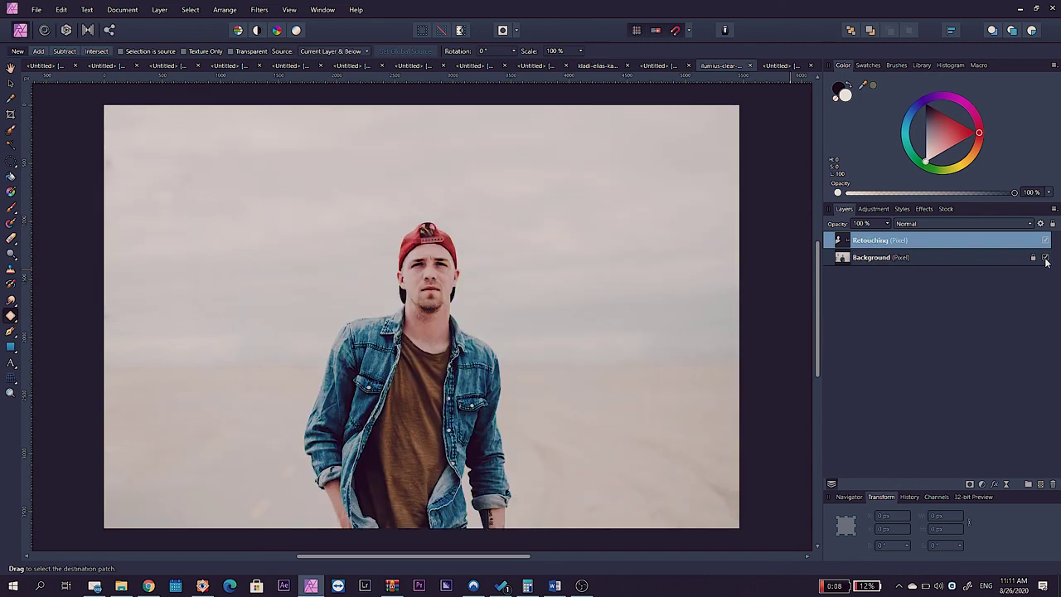
left_click(1045, 240)
left_click(1046, 240)
left_click(1046, 240)
left_click(1046, 240)
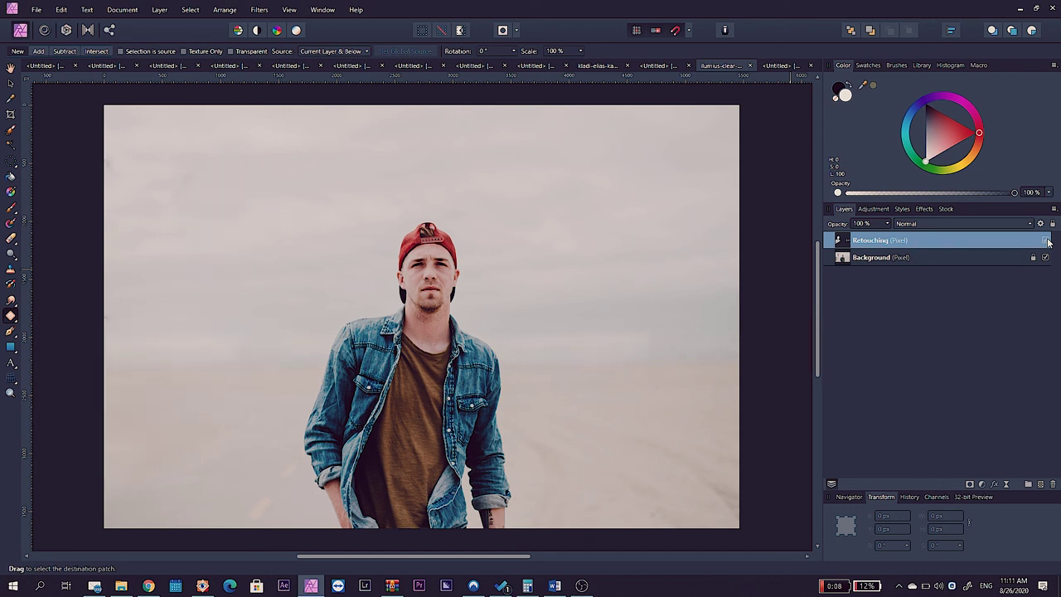